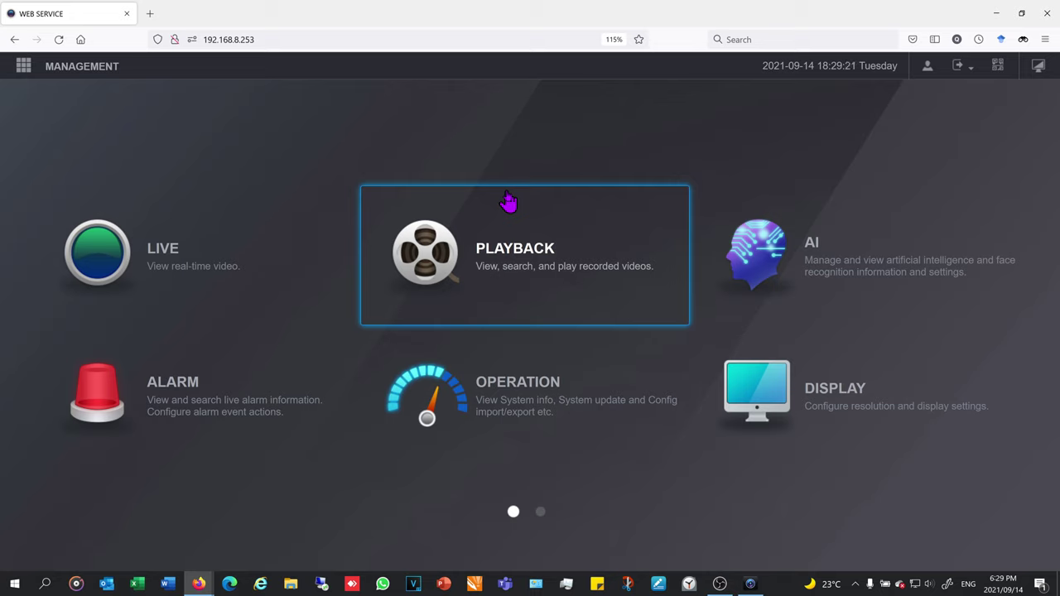
# Open the IVS parameters in the AI section and select channel 4
pyautogui.click(801, 245)
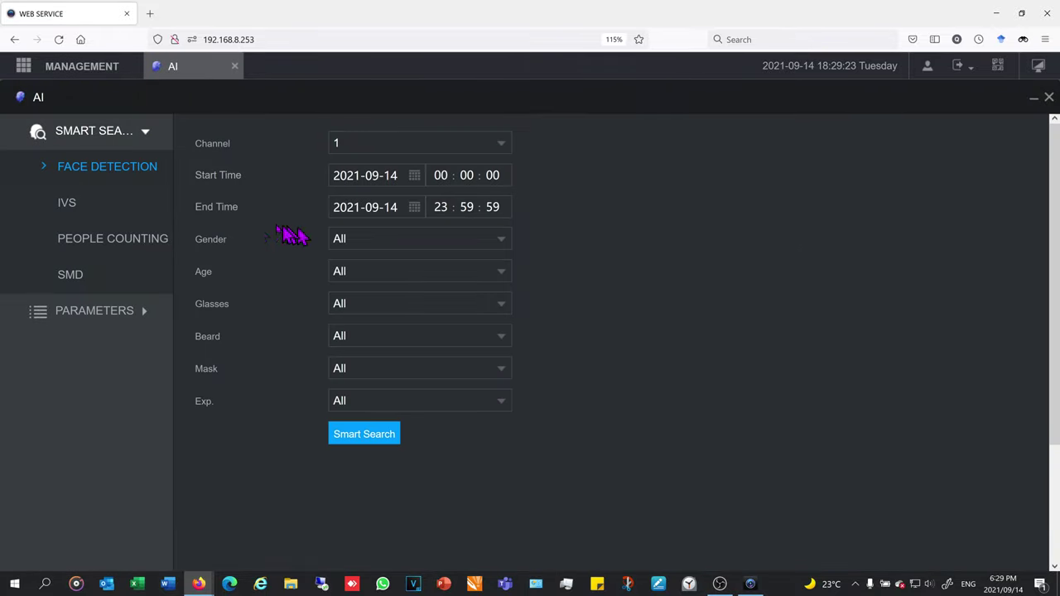
pyautogui.click(72, 319)
pyautogui.click(71, 282)
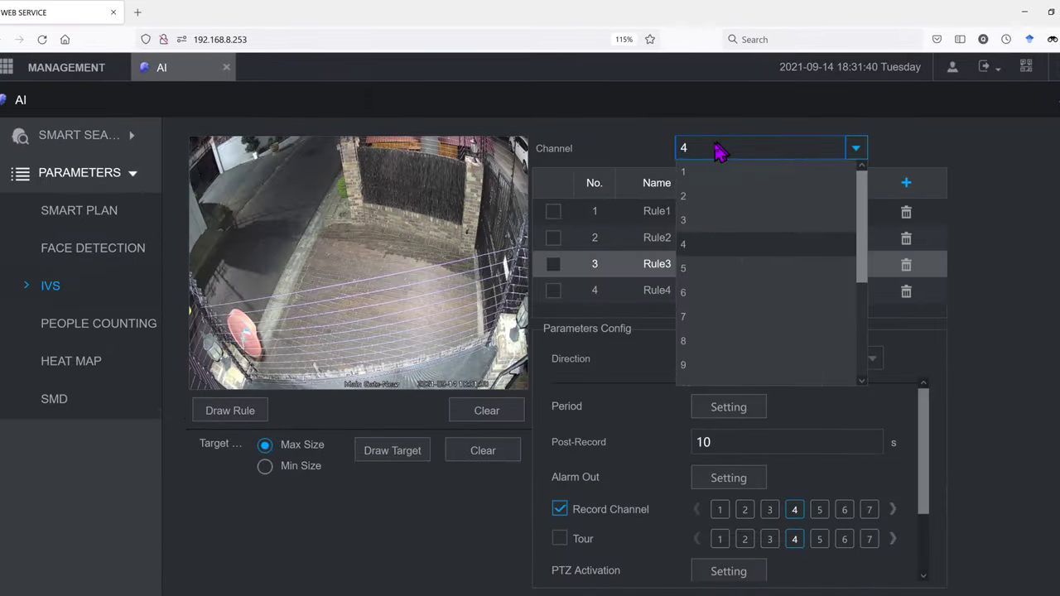
pyautogui.click(695, 247)
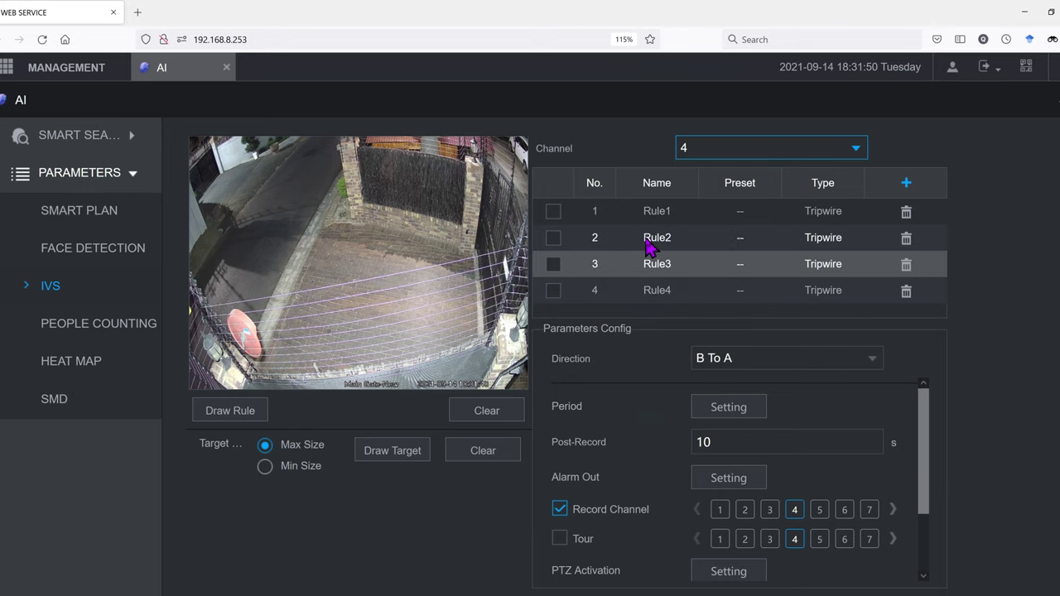
# Enable Rule3, redraw its tripwire along the driveway's street side up to the brick pillar, and set its direction to A To B
pyautogui.click(553, 265)
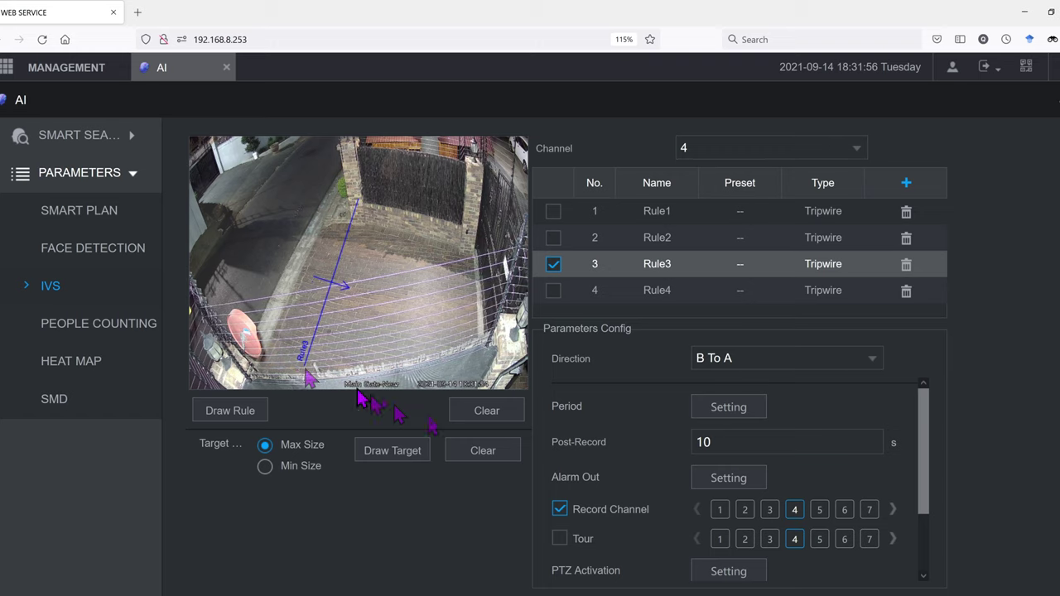
pyautogui.click(480, 416)
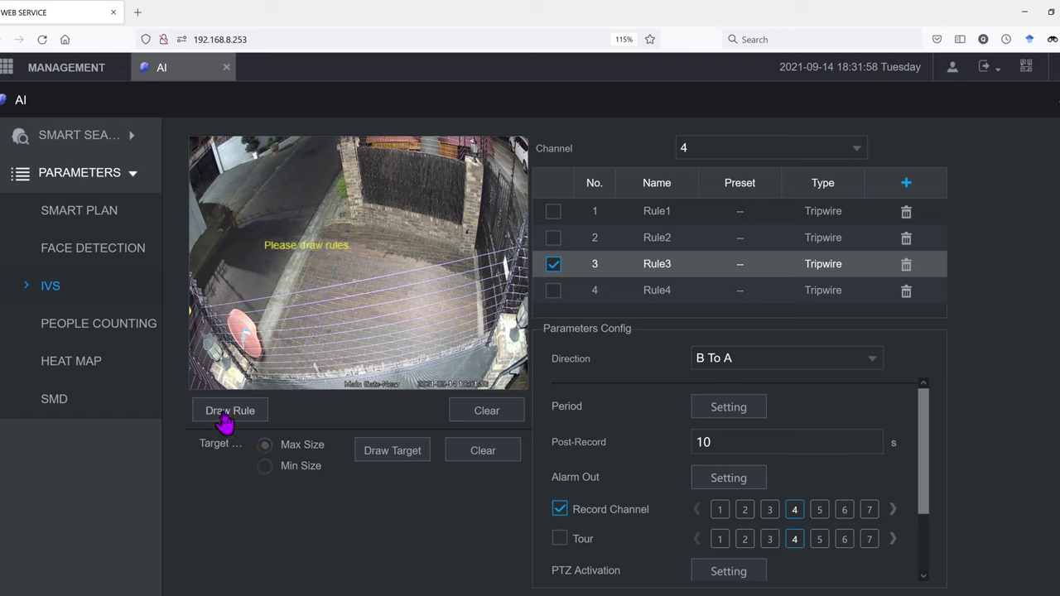
pyautogui.click(338, 243)
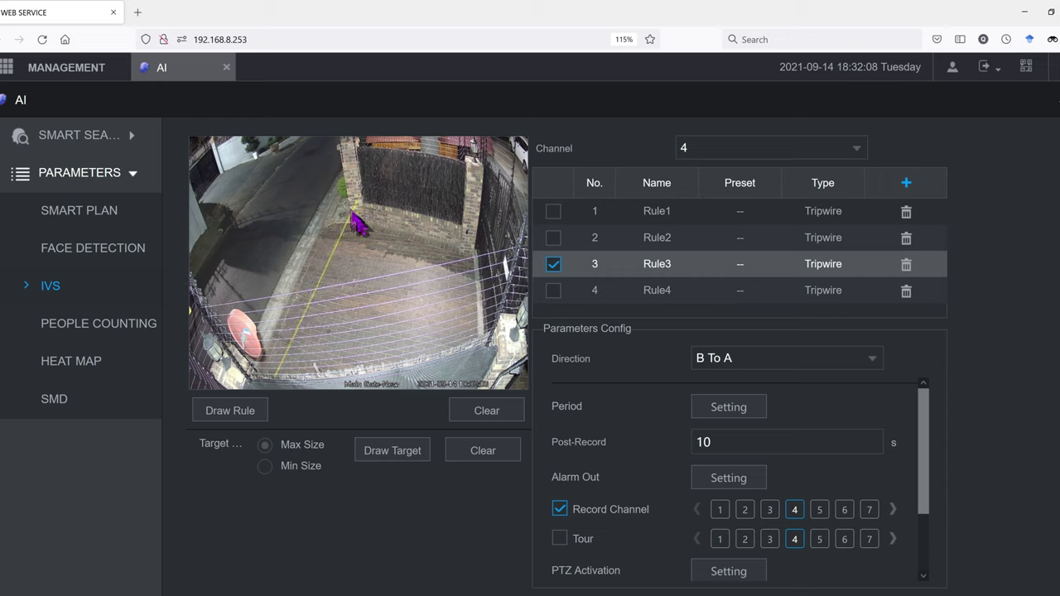
pyautogui.rightClick(356, 205)
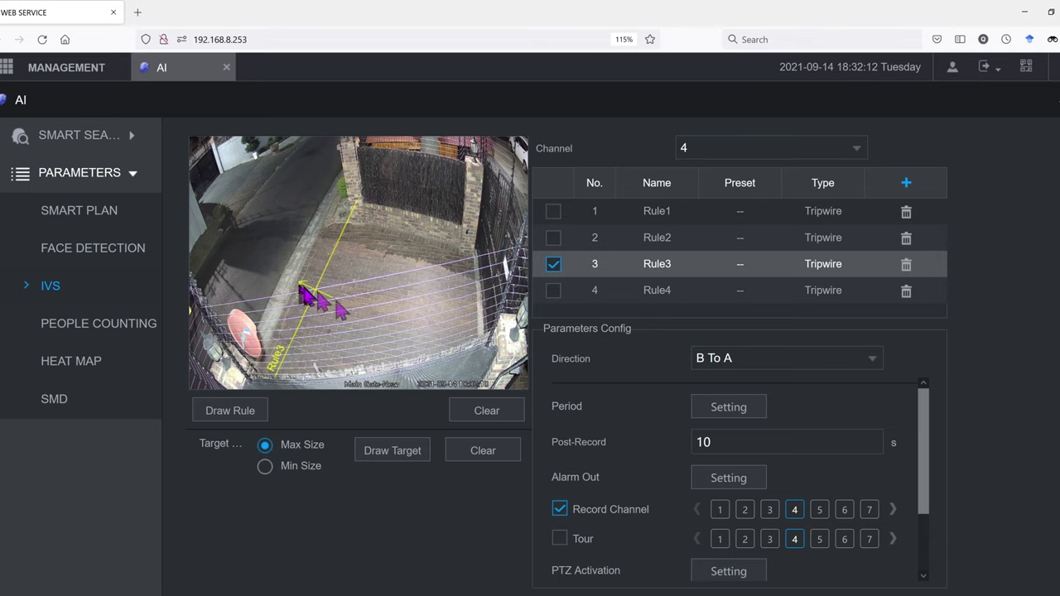
pyautogui.click(779, 358)
pyautogui.click(736, 386)
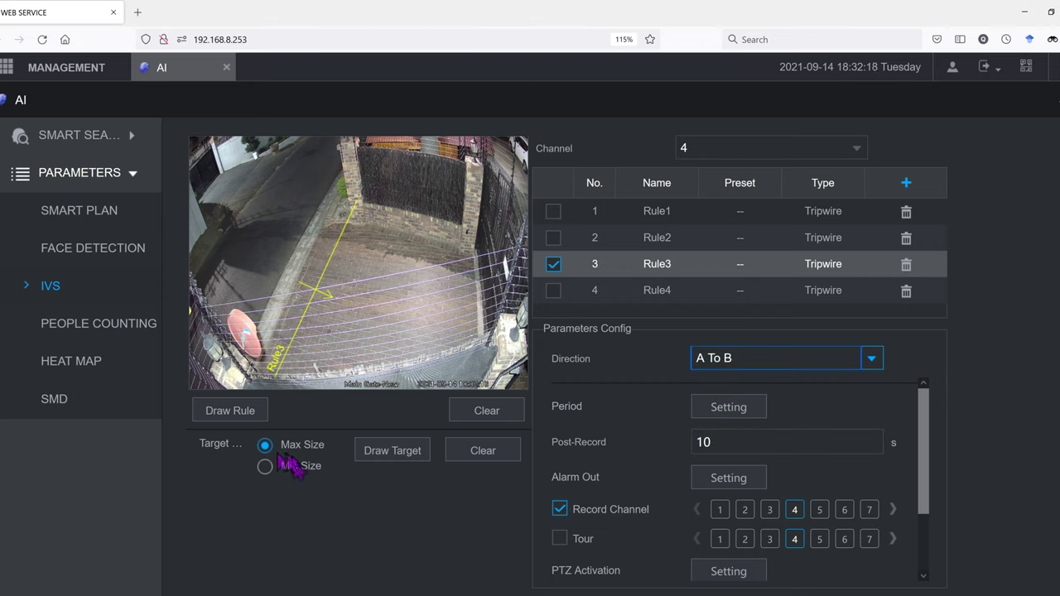
# Show Rule3's target size boxes and reshape the minimum-size box into a narrow upright rectangle on the driveway's street side
pyautogui.click(389, 454)
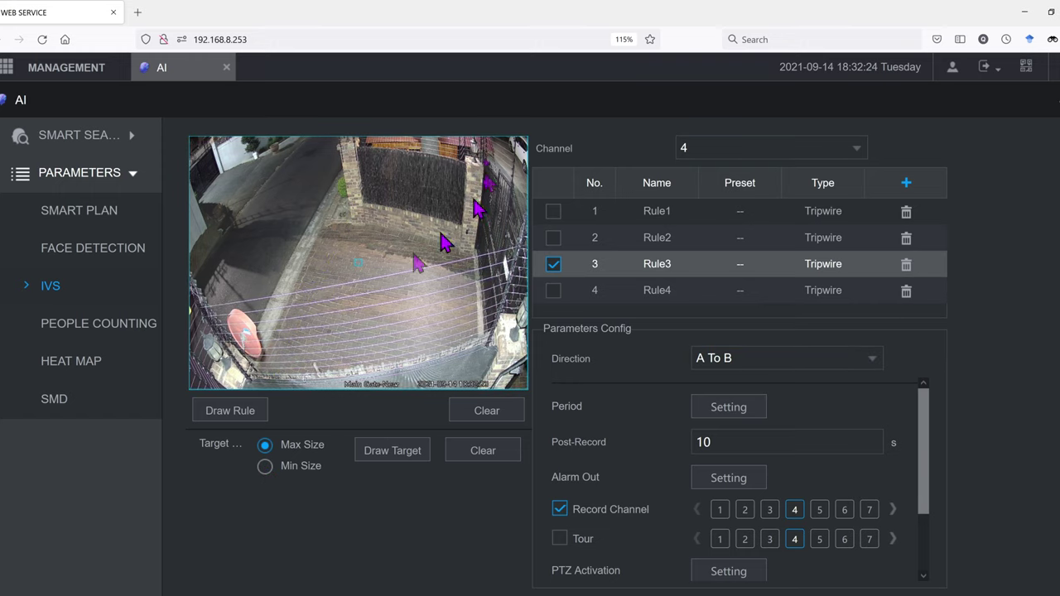
pyautogui.click(264, 466)
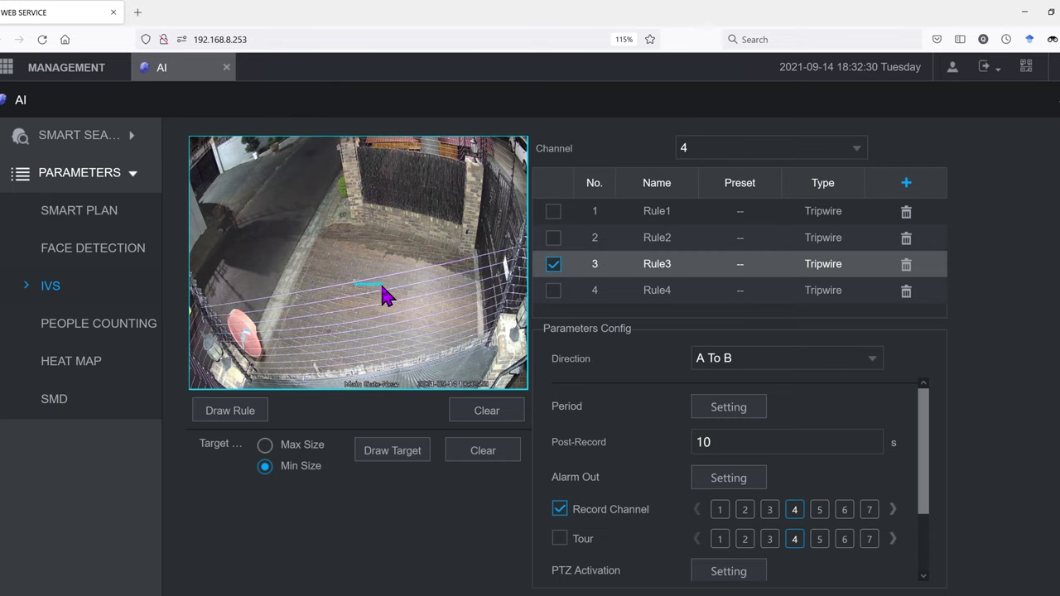
pyautogui.moveTo(382, 290); pyautogui.dragTo(393, 247)
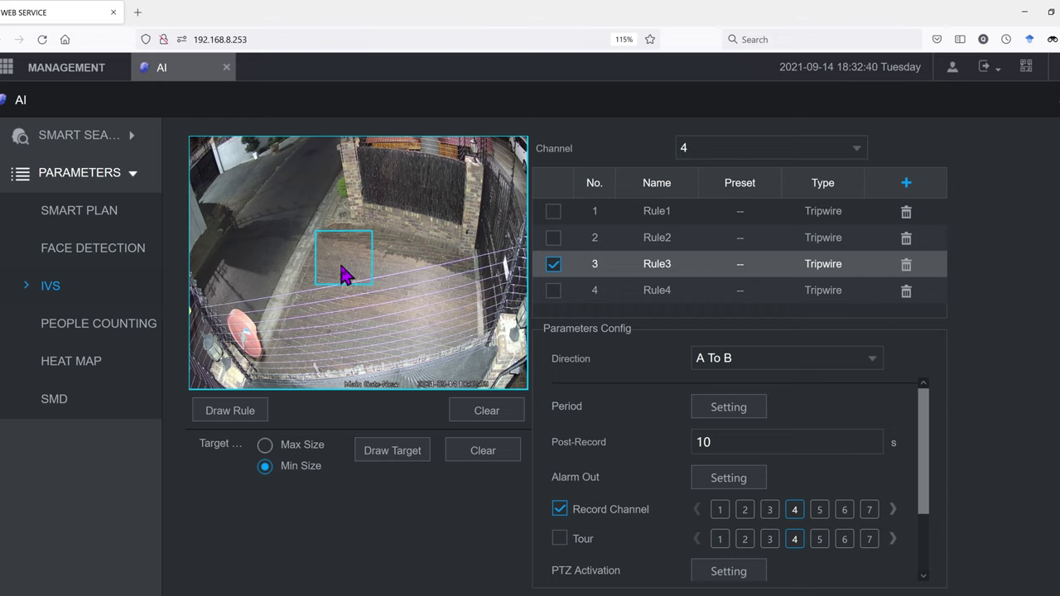
pyautogui.moveTo(373, 232); pyautogui.dragTo(351, 217)
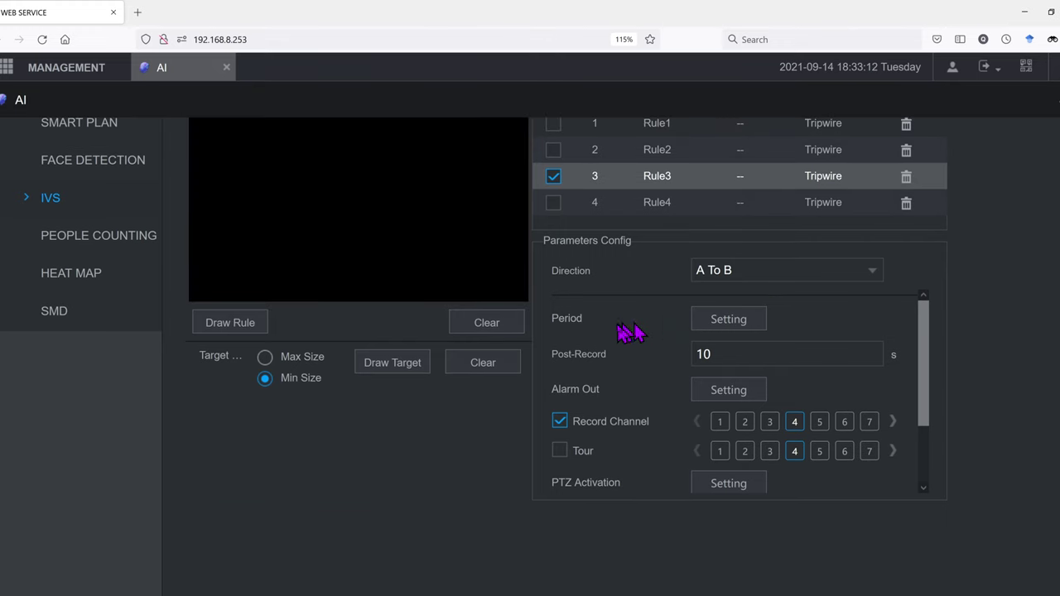
# Review Rule3's weekly active period and accept it as 00:00 to 24:00 every day
pyautogui.click(717, 324)
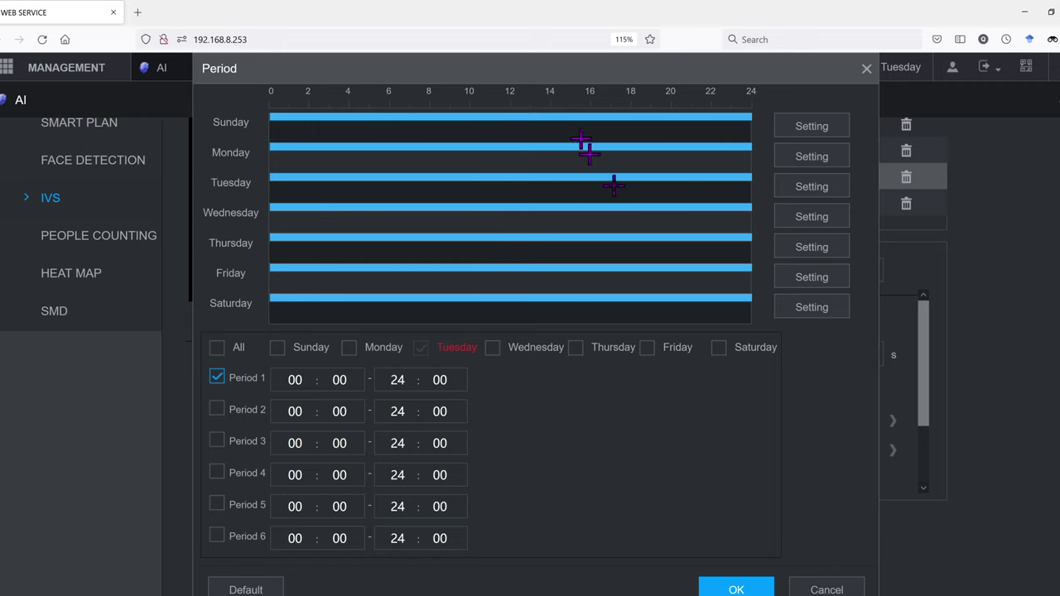
pyautogui.click(752, 584)
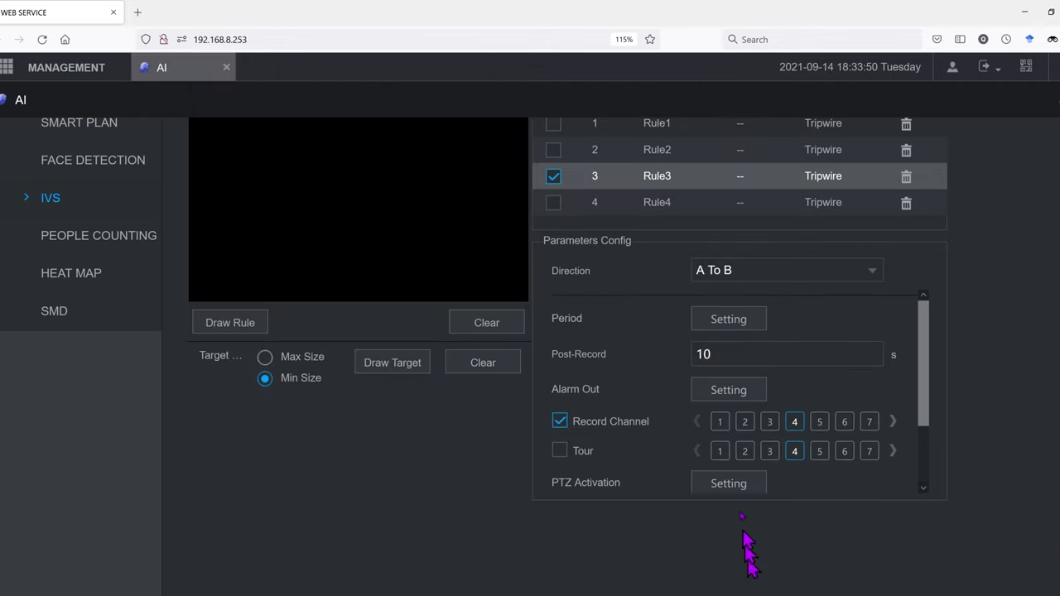
# Review Rule3's alarm output settings and accept General Alarm on output 1 with a 1 s latch
pyautogui.scroll(-1, 729, 414)
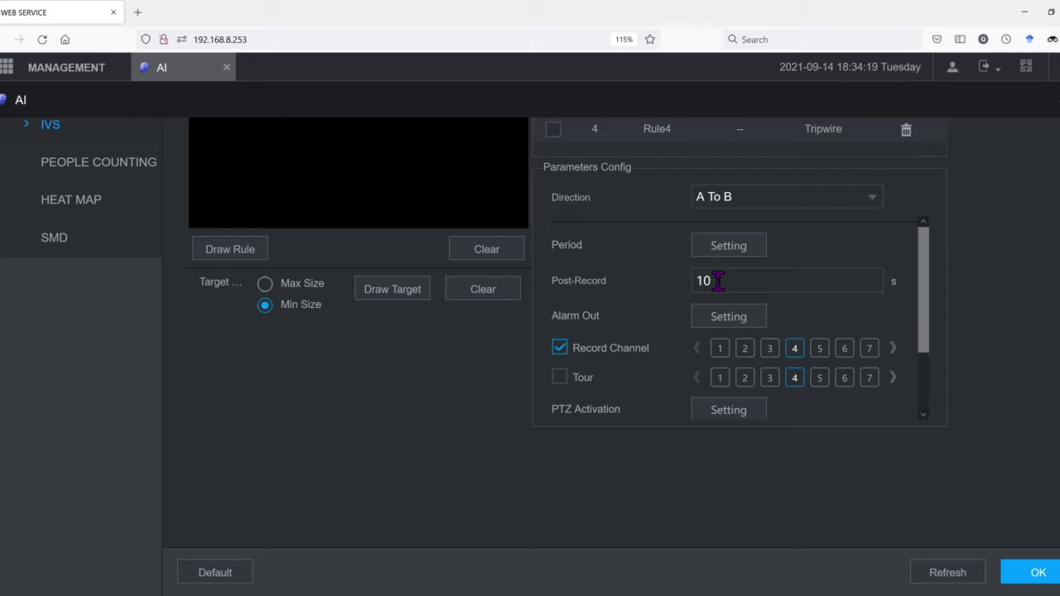
pyautogui.click(730, 324)
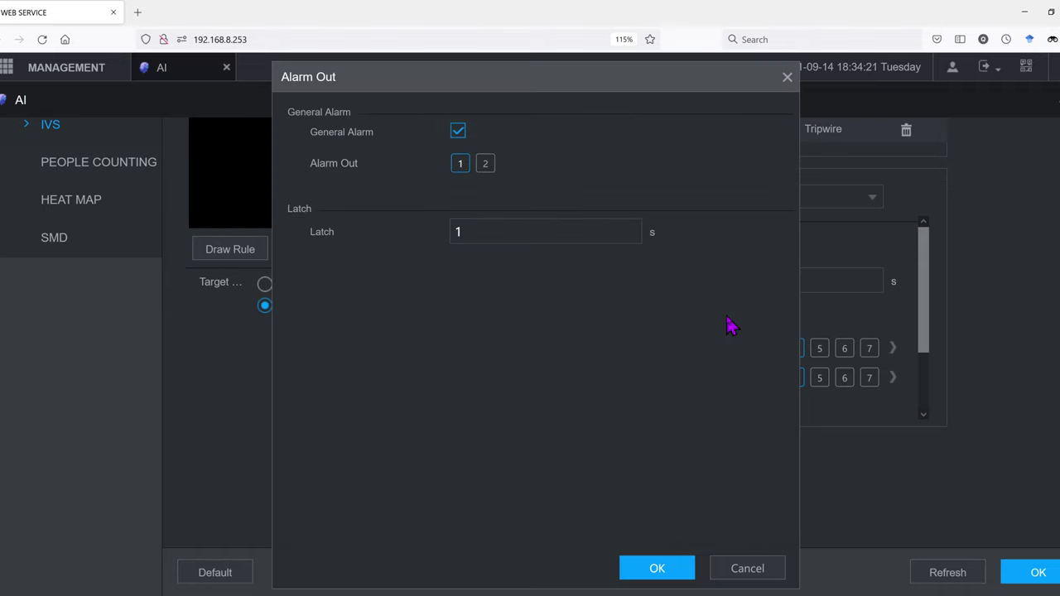
pyautogui.click(460, 174)
pyautogui.click(489, 176)
pyautogui.moveTo(466, 231); pyautogui.dragTo(432, 232)
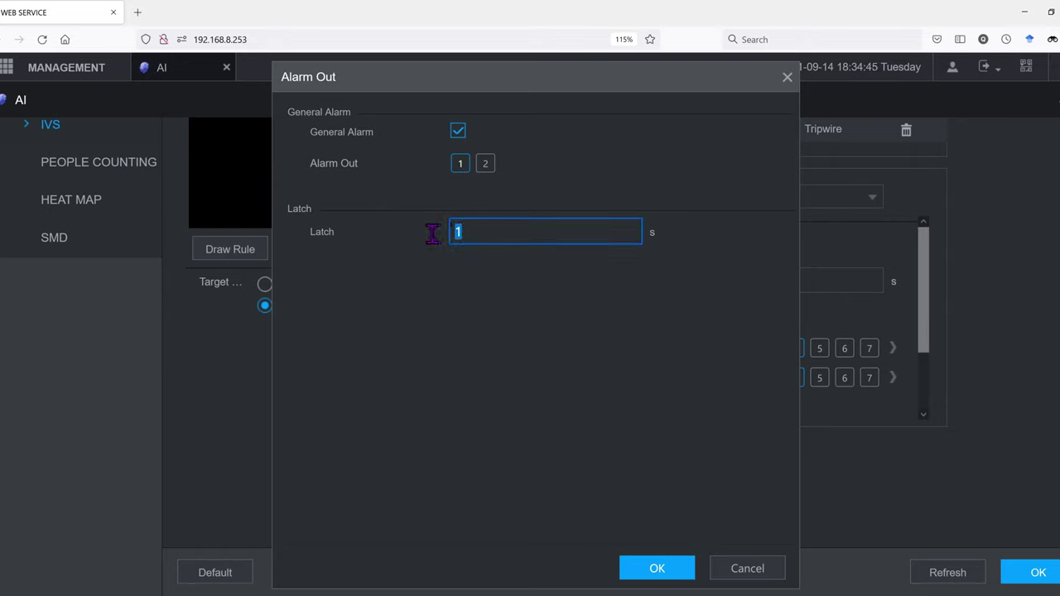
pyautogui.click(464, 231)
pyautogui.moveTo(467, 232); pyautogui.dragTo(449, 230)
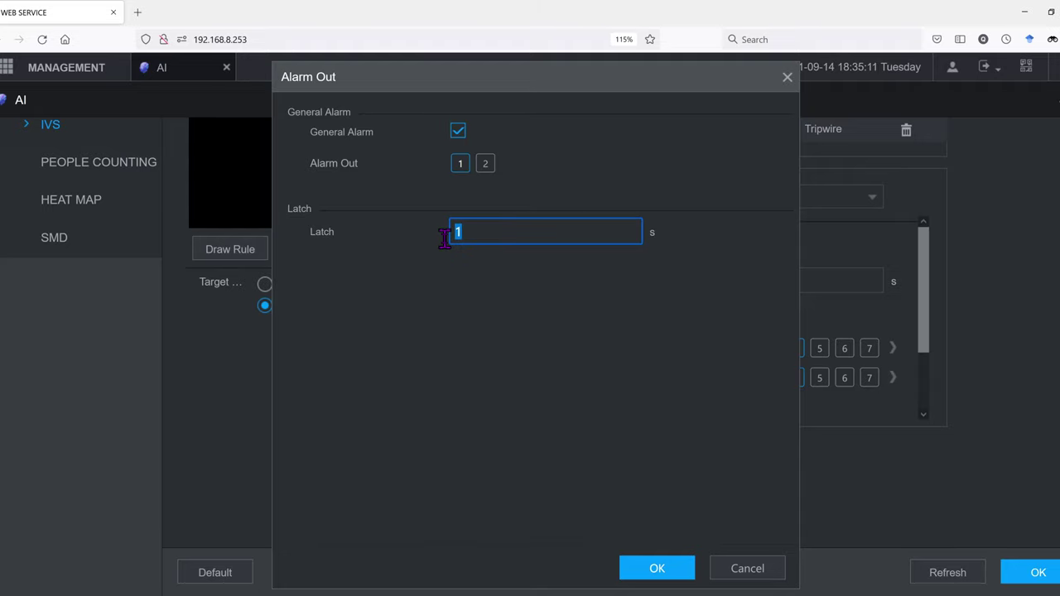
pyautogui.click(654, 568)
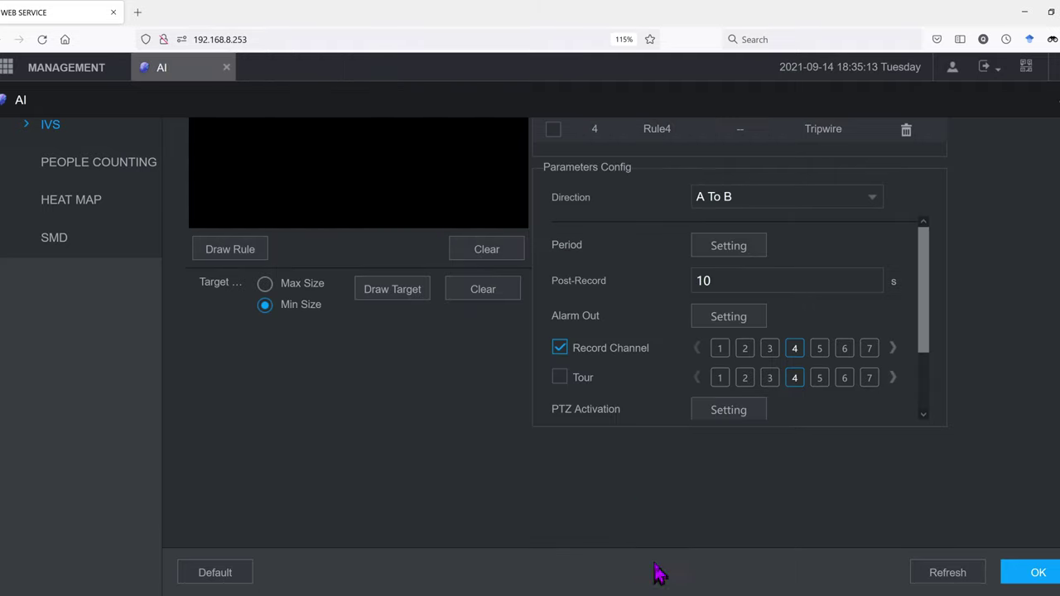
# Review Rule3's additional alarm actions and accept Buzzer and Log
pyautogui.scroll(-2, 664, 304)
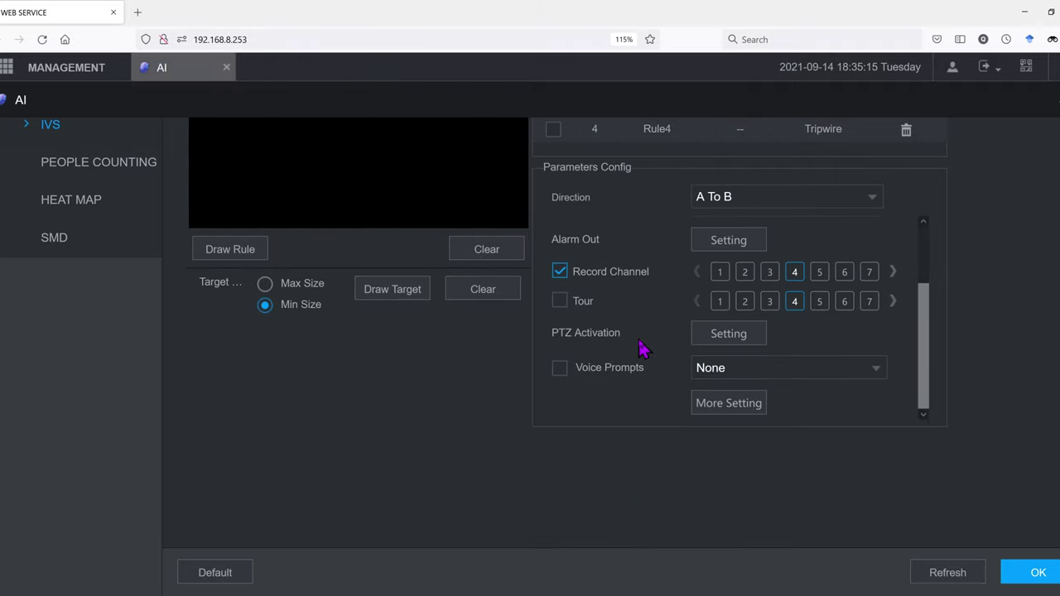
pyautogui.click(706, 406)
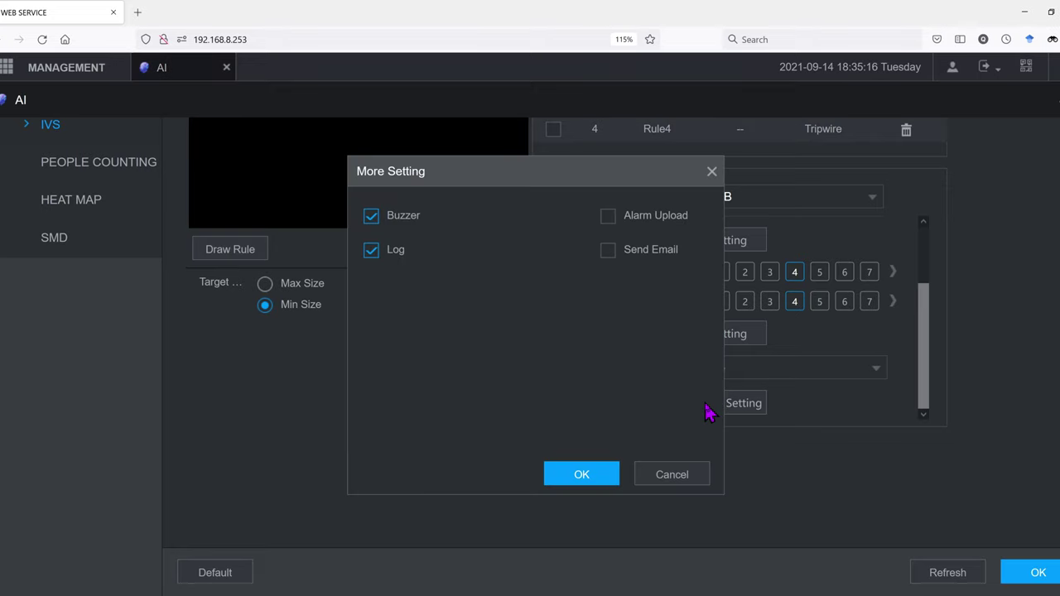
pyautogui.click(567, 476)
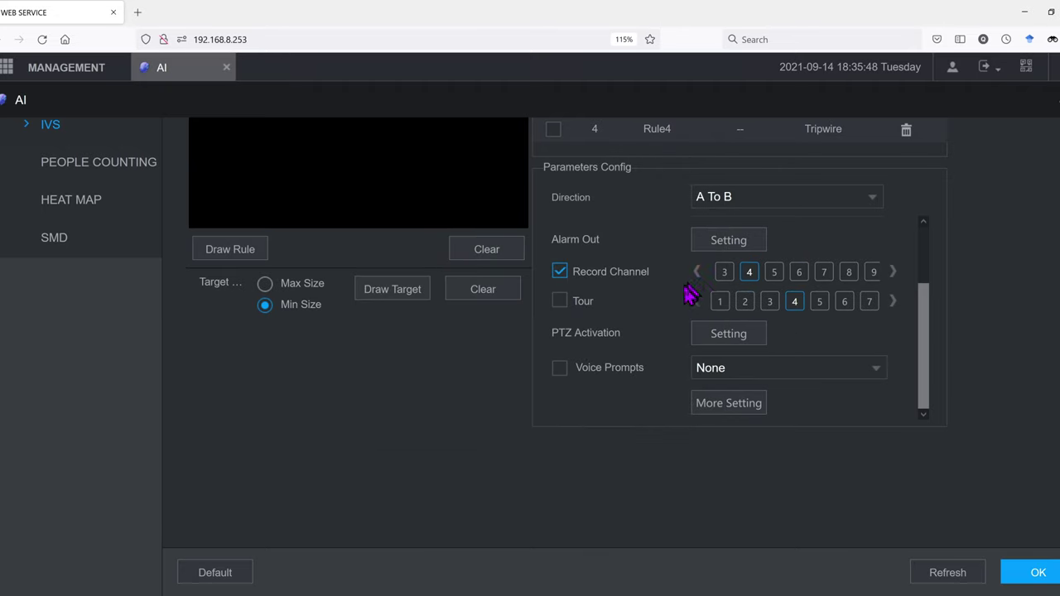
# Keep channel 4 as Rule3's record channel and save the IVS rule settings
pyautogui.click(750, 277)
pyautogui.moveTo(923, 327); pyautogui.dragTo(935, 260)
pyautogui.scroll(2, 1010, 418)
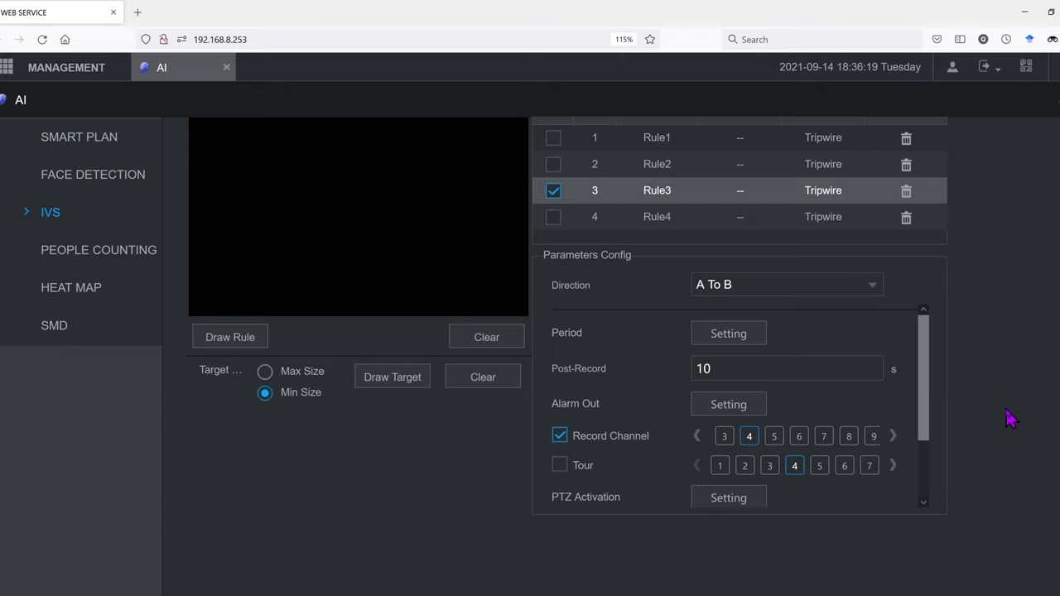
pyautogui.scroll(-2, 1010, 422)
pyautogui.click(1017, 572)
# Examine the tripwires of Rule2 and Rule3 on the camera image and Rule2's active period
pyautogui.scroll(3, 828, 398)
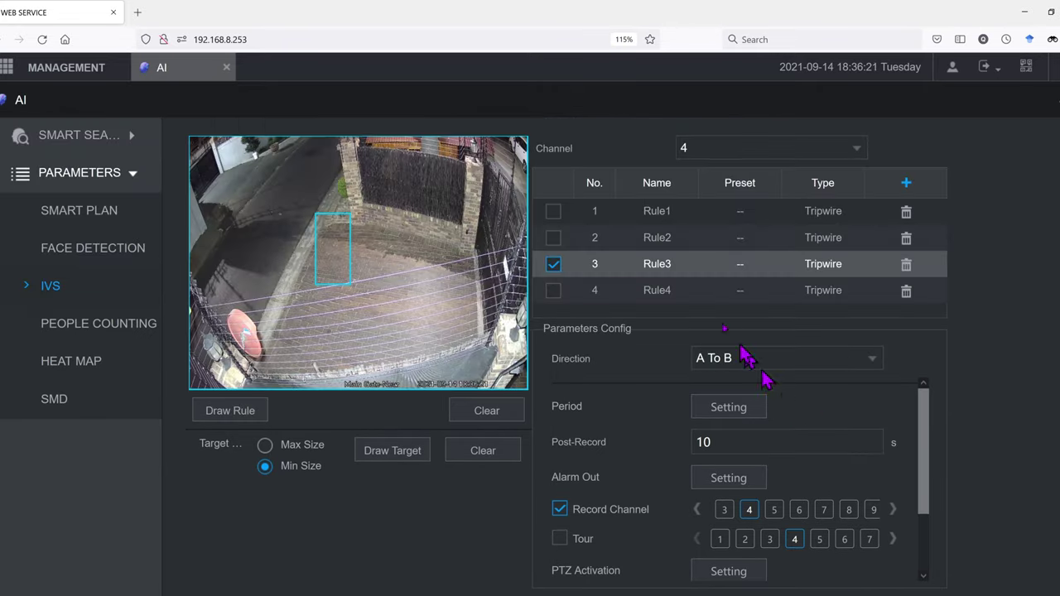
pyautogui.click(553, 238)
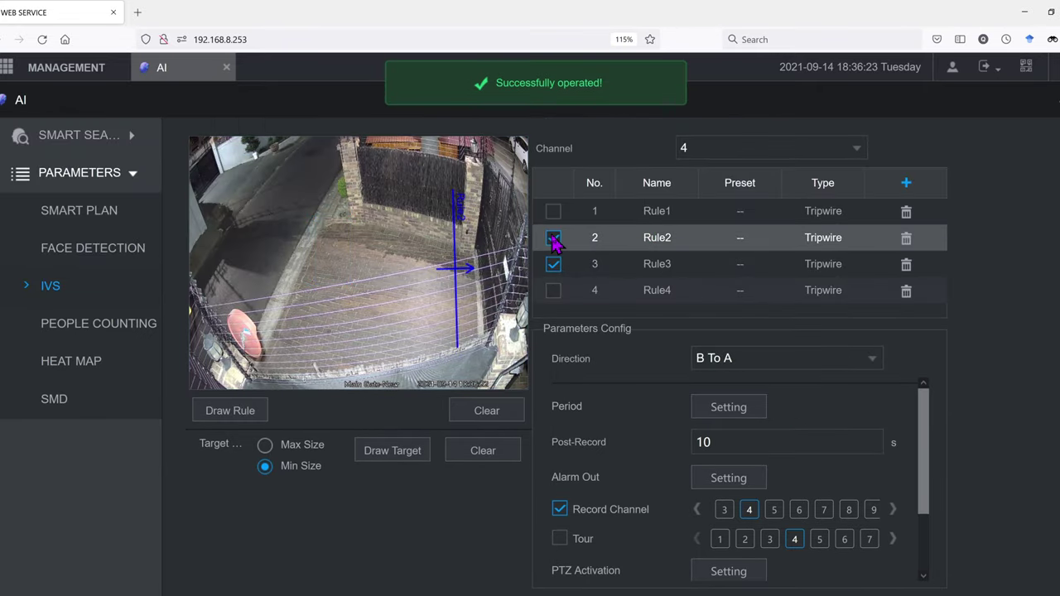
pyautogui.click(554, 238)
pyautogui.click(553, 266)
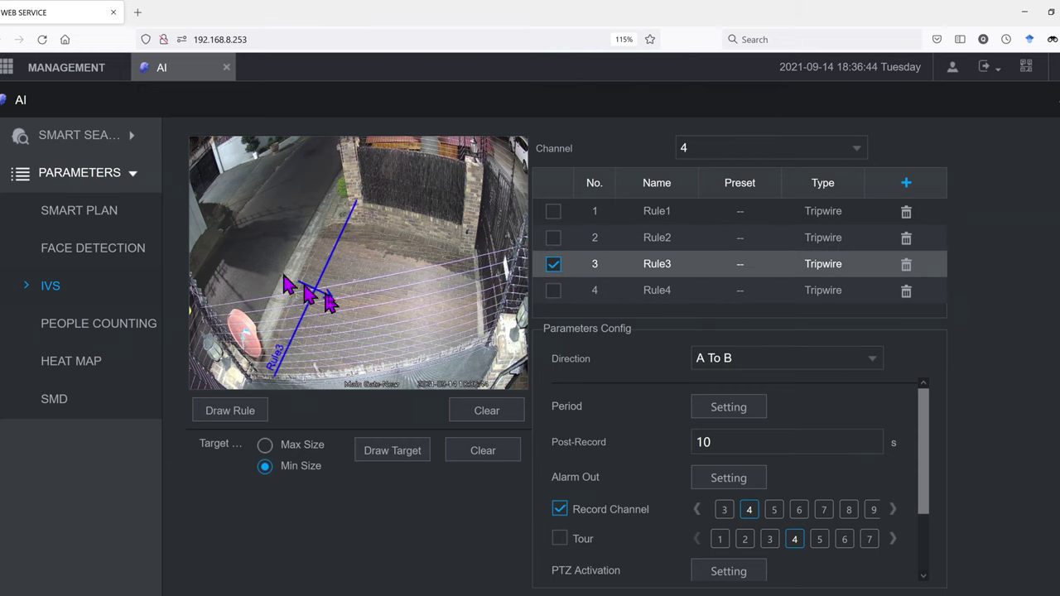
pyautogui.click(553, 237)
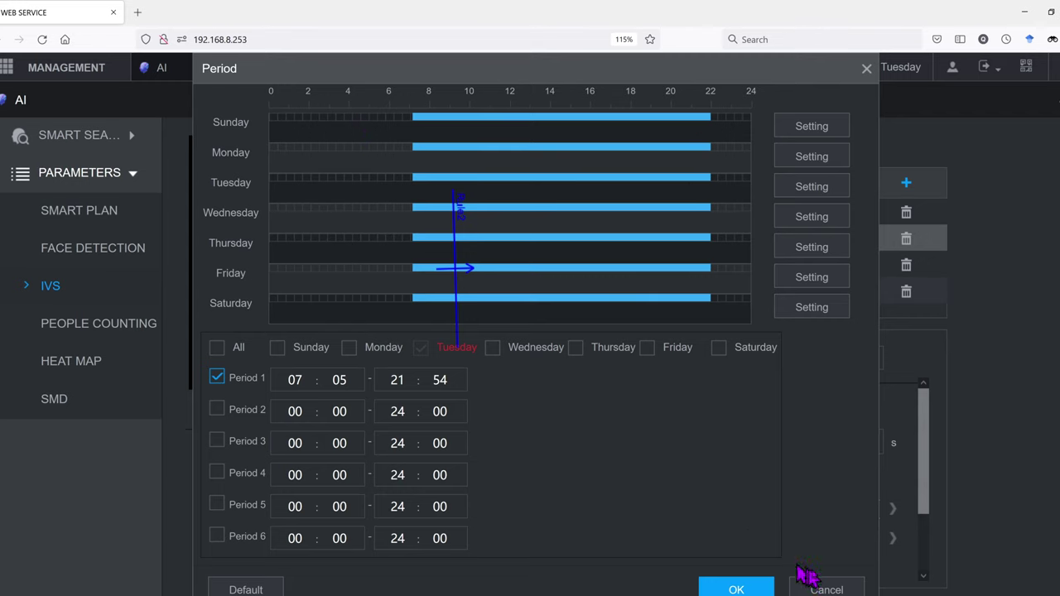
pyautogui.click(816, 586)
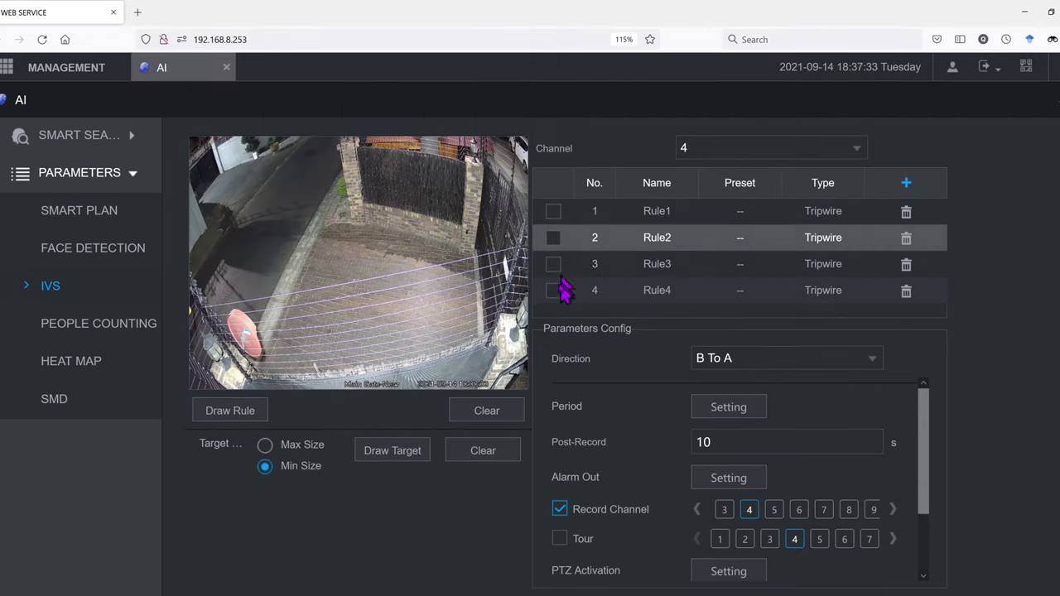
# Enable Rule4 and examine its tripwire and weekly active period
pyautogui.click(553, 290)
pyautogui.click(721, 411)
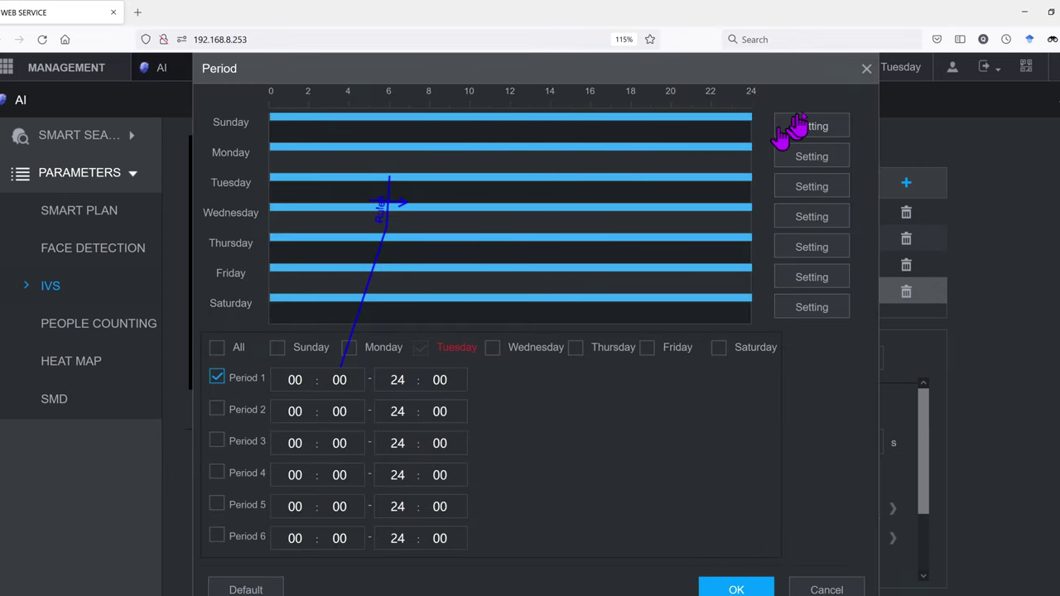
pyautogui.click(866, 69)
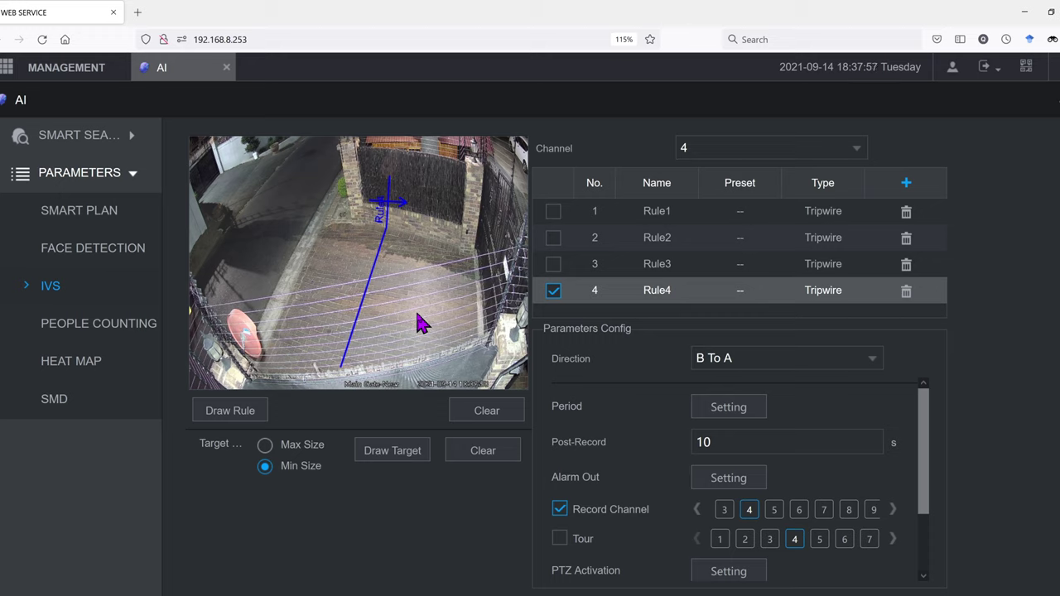
# Enable Rule1, Rule2 and Rule3 for channel 4
pyautogui.click(553, 211)
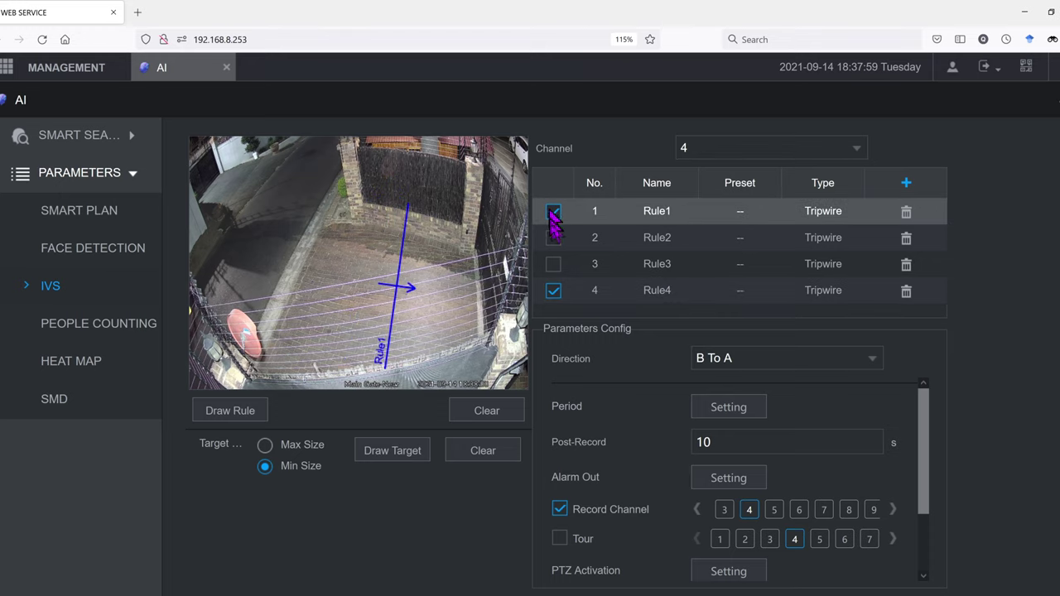
pyautogui.click(553, 238)
pyautogui.click(553, 263)
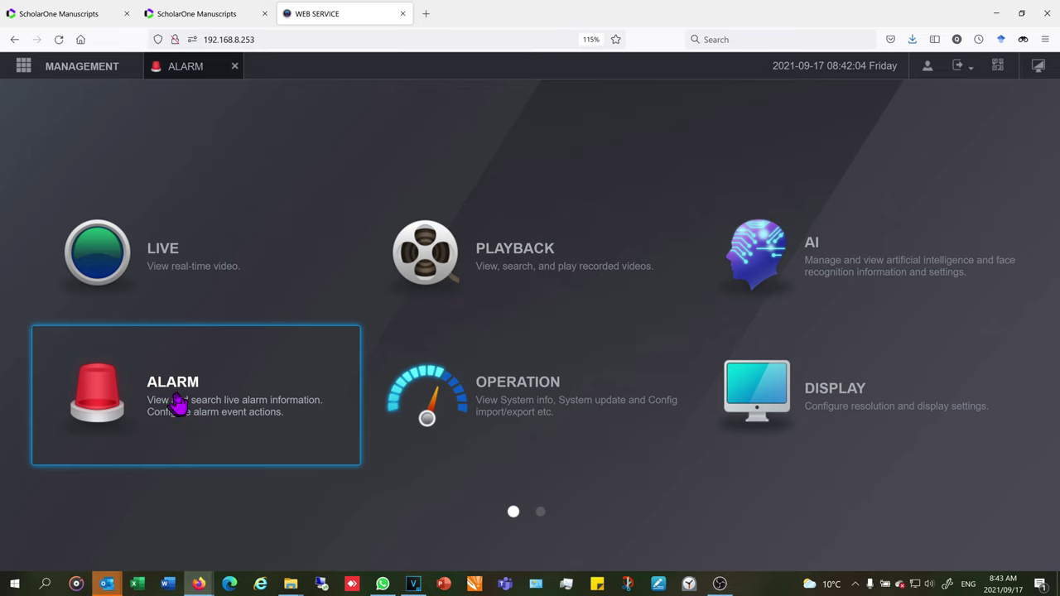
# Open the Alarm section of the recorder
pyautogui.click(177, 402)
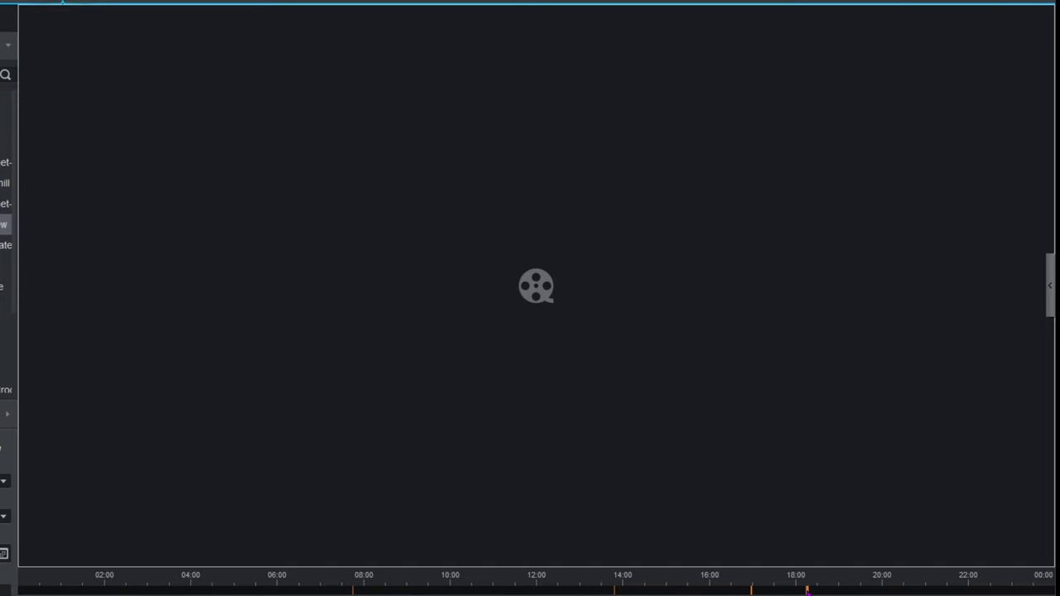
# Play back the Main Gate-New recordings of 2021-09-14 at the event markers on the timeline
pyautogui.click(807, 589)
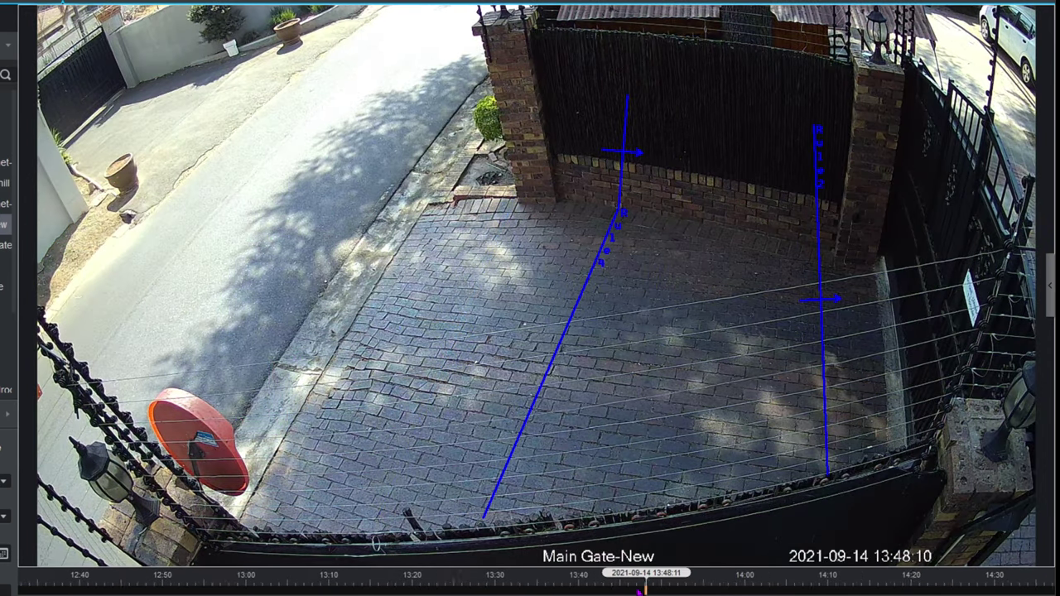
pyautogui.scroll(-1, 623, 593)
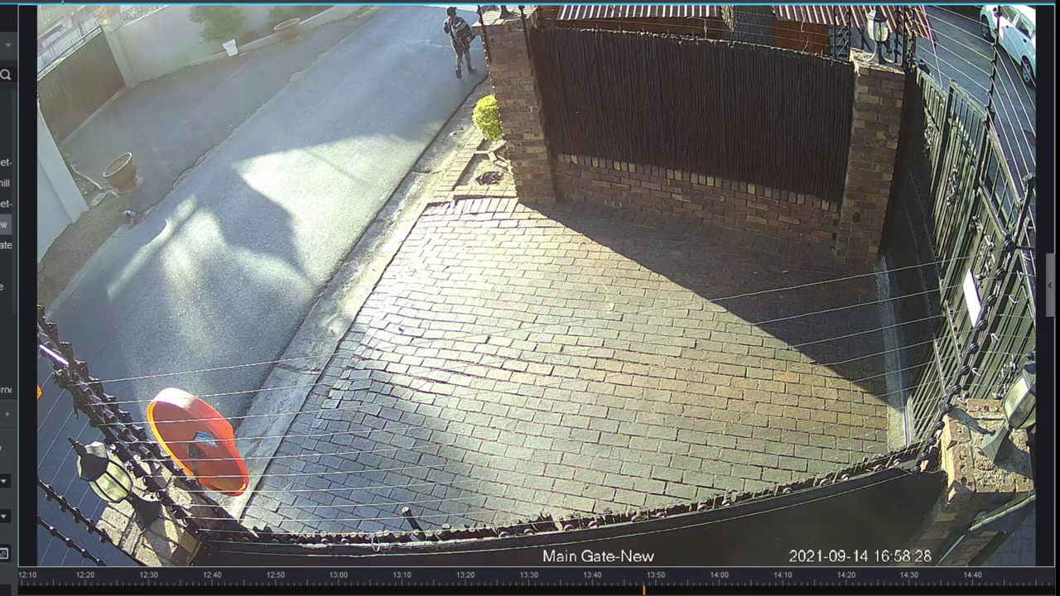
pyautogui.moveTo(625, 342)
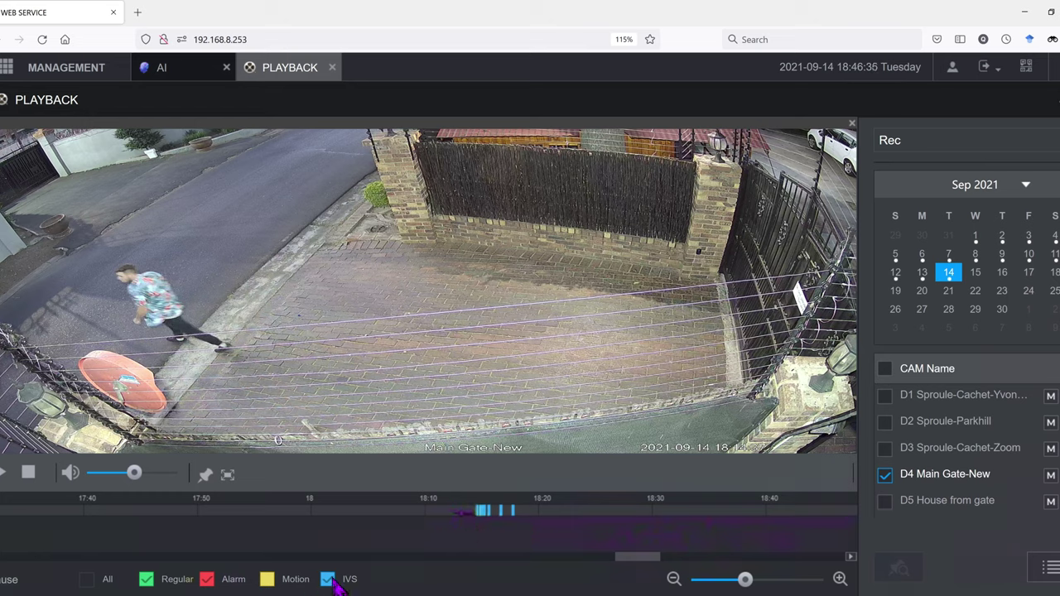
pyautogui.click(5, 480)
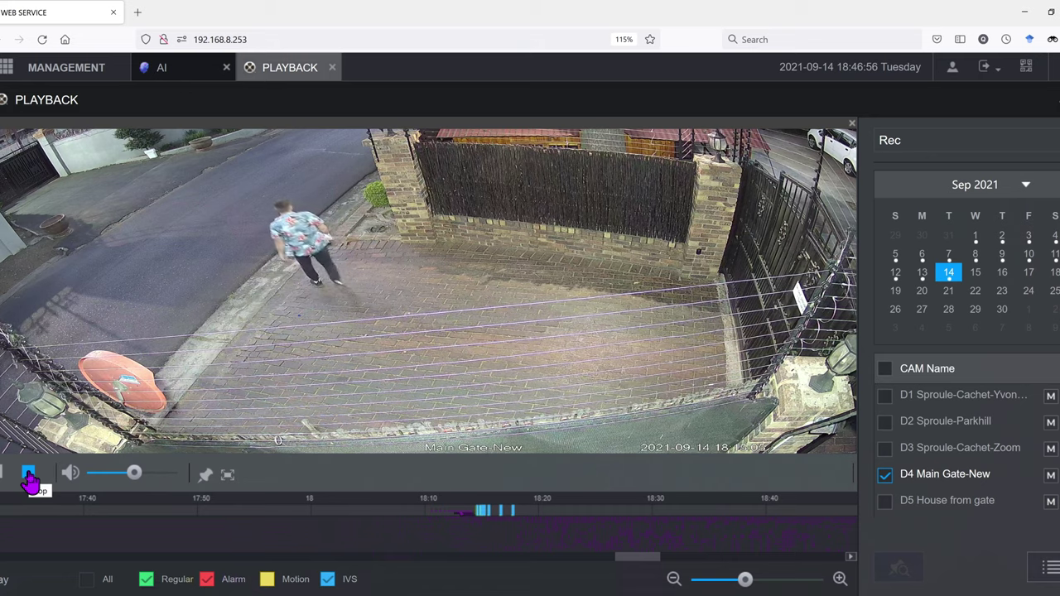